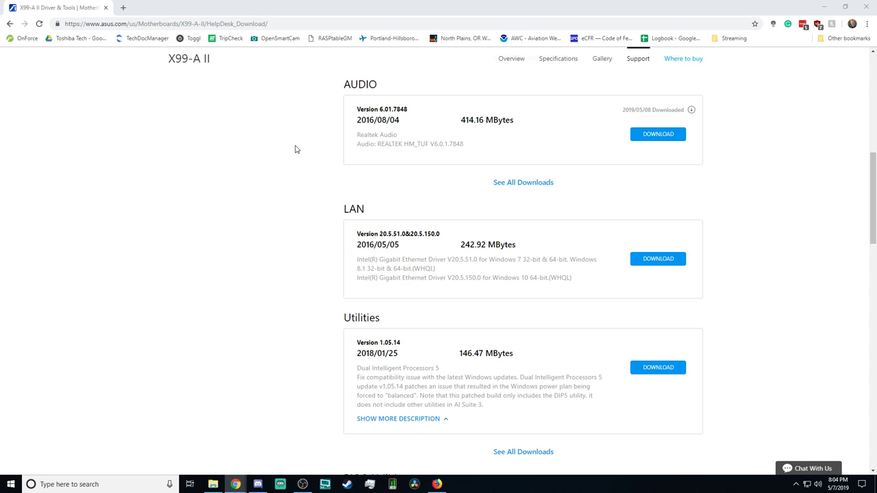
- Minimize Chrome and its ASUS X99-A II support page to show the Windows desktop
{"action": "left_click", "coordinate": [825, 6]}
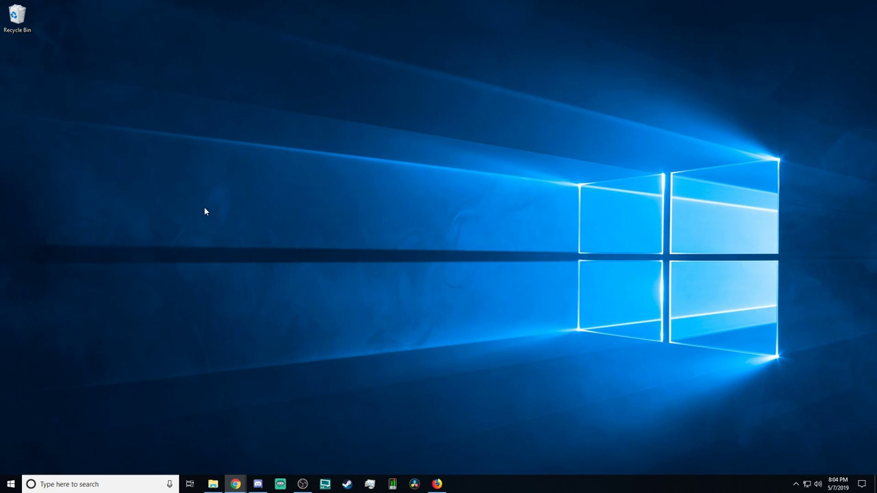
- From the Sound panel's Playback list, set Realtek Digital Output(Optical) as the default device
{"action": "key", "text": "super"}
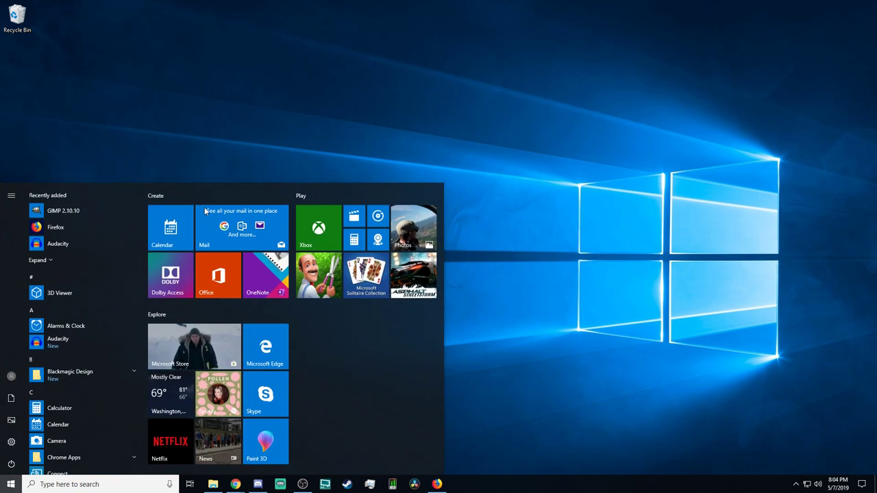
{"action": "type", "text": "sound"}
{"action": "key", "text": "Return"}
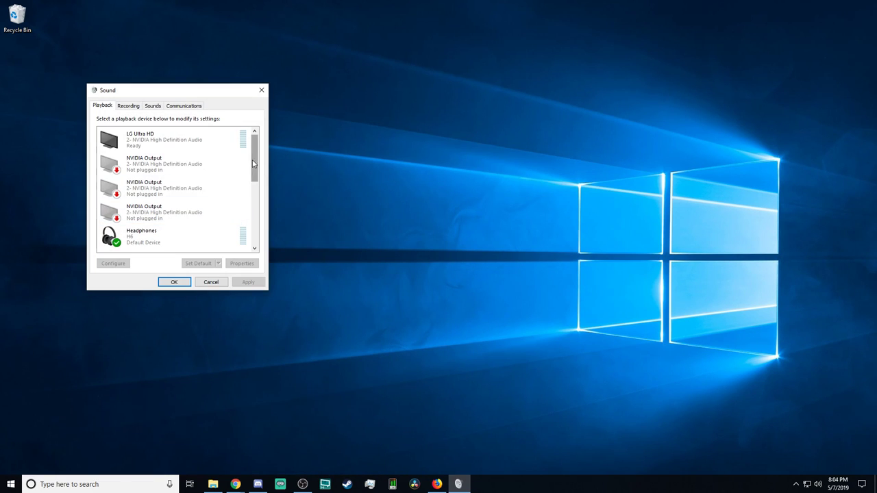
{"action": "left_click_drag", "start_coordinate": [252, 163], "coordinate": [263, 228]}
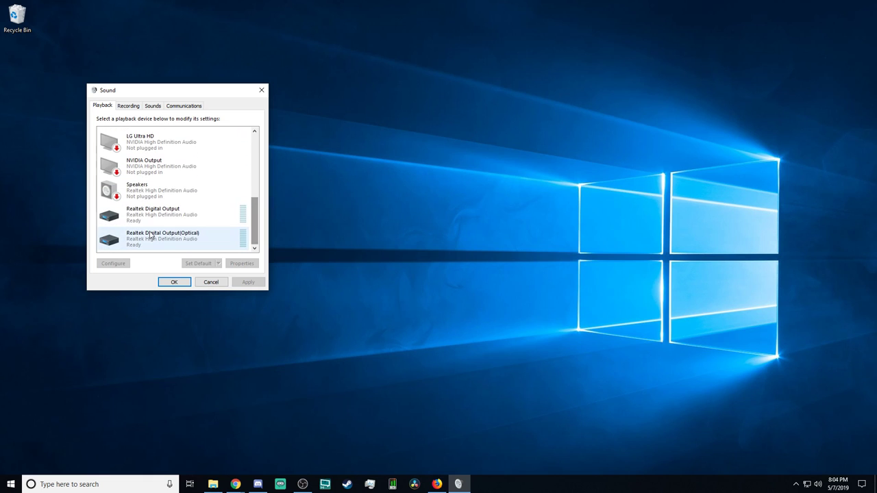
{"action": "left_click", "coordinate": [185, 238]}
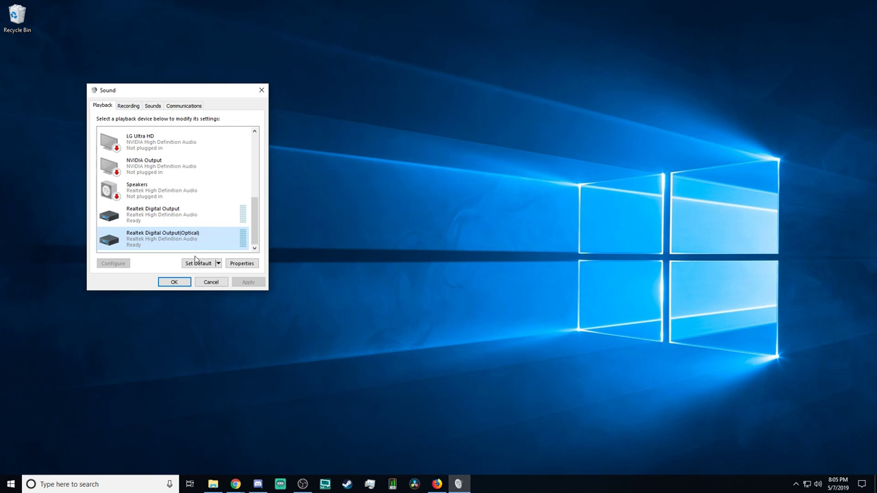
{"action": "left_click", "coordinate": [198, 263]}
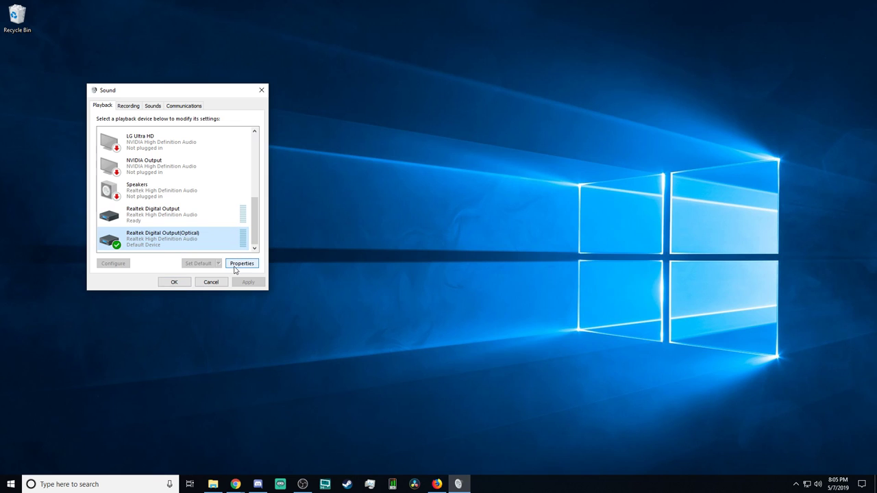
- Set the optical output level to 50, shown in decibels as -10.5 dB, and apply it
{"action": "left_click", "coordinate": [236, 266]}
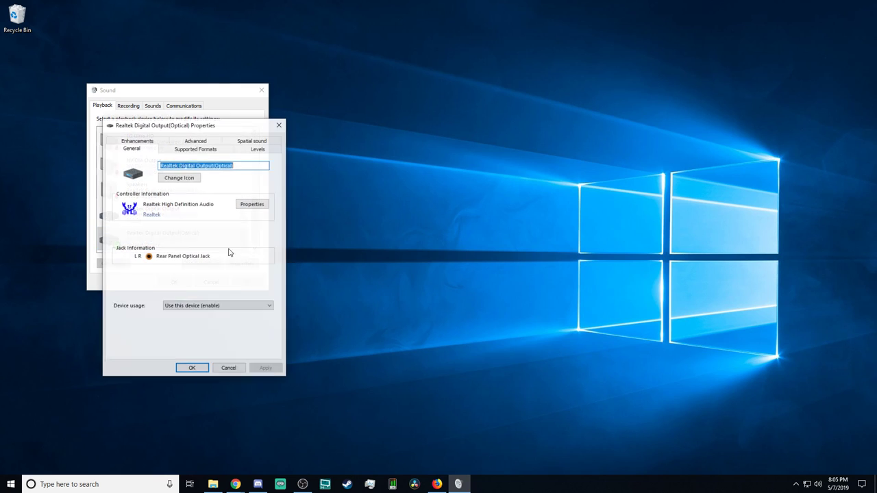
{"action": "left_click", "coordinate": [257, 151]}
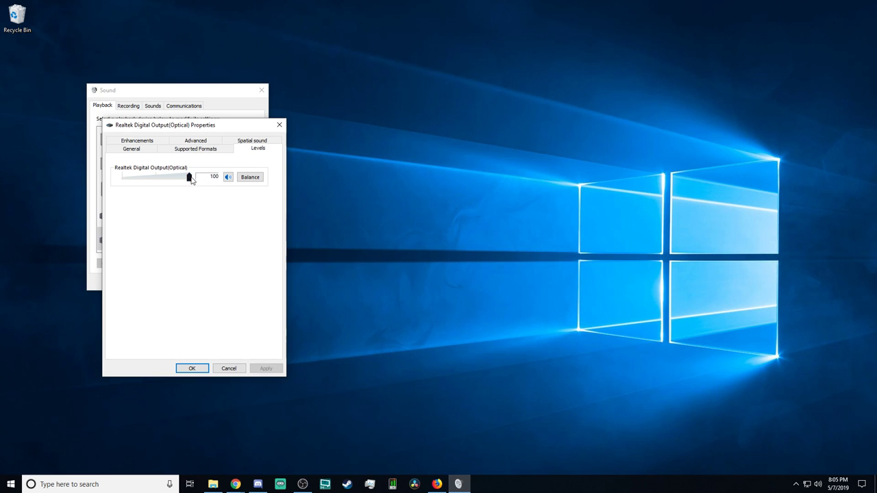
{"action": "left_click_drag", "start_coordinate": [189, 178], "coordinate": [158, 178]}
{"action": "right_click", "coordinate": [258, 182]}
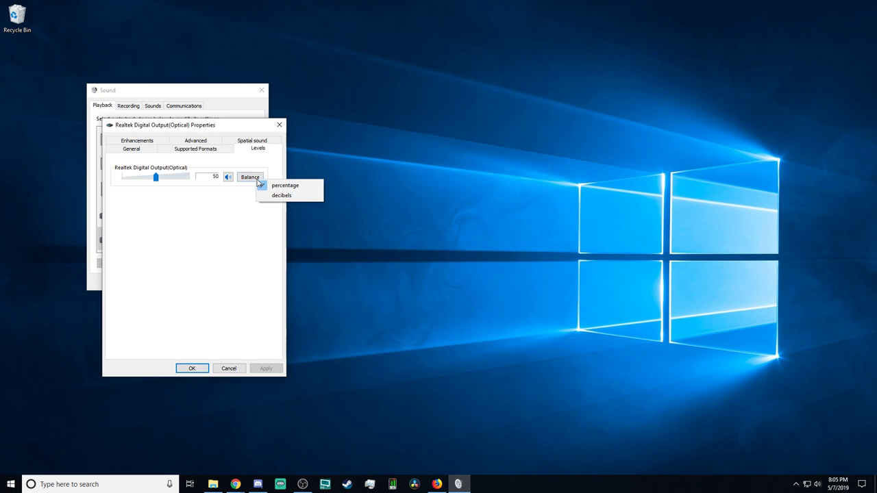
{"action": "left_click", "coordinate": [283, 196]}
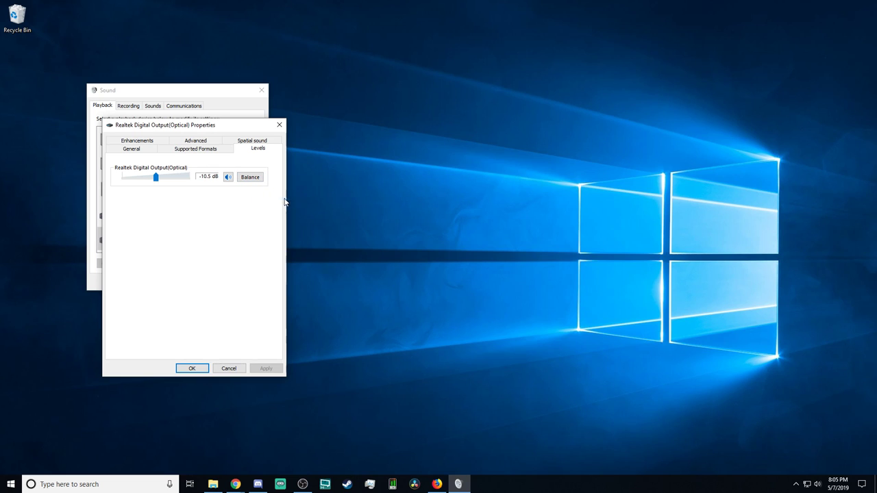
{"action": "left_click", "coordinate": [192, 370]}
- Make Line In the default recording device
{"action": "left_click", "coordinate": [128, 108]}
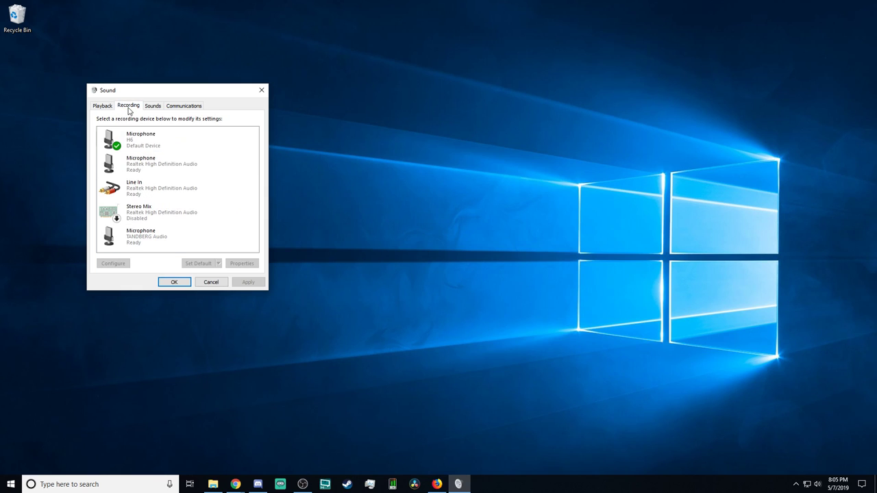
{"action": "left_click", "coordinate": [151, 196]}
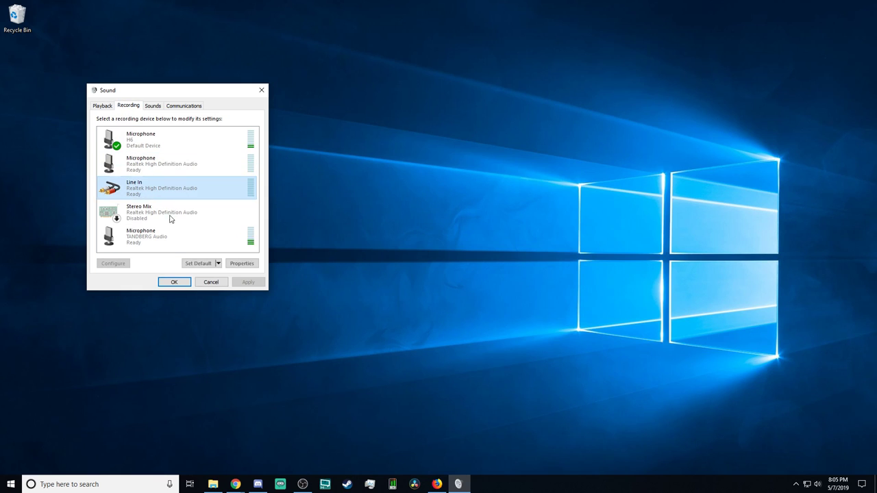
{"action": "left_click", "coordinate": [200, 263]}
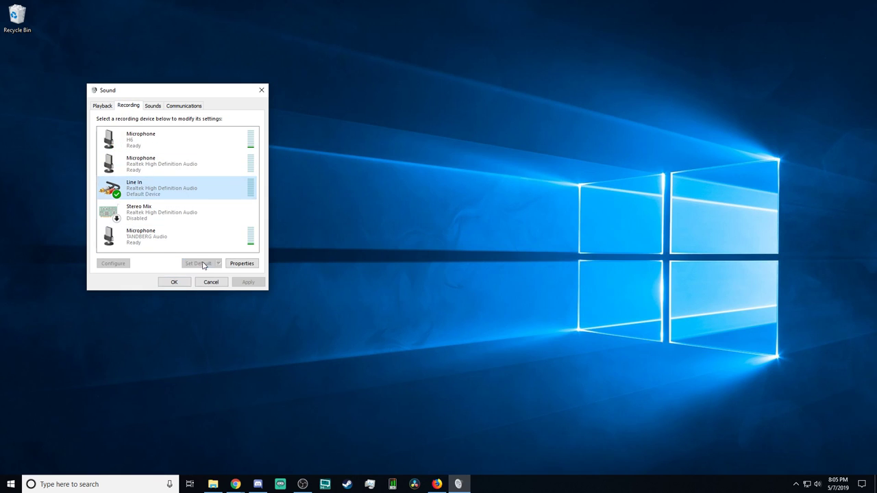
- Lower the Line In level from +12.0 dB to +9.1 dB and save it
{"action": "left_click", "coordinate": [241, 264]}
{"action": "left_click", "coordinate": [157, 141]}
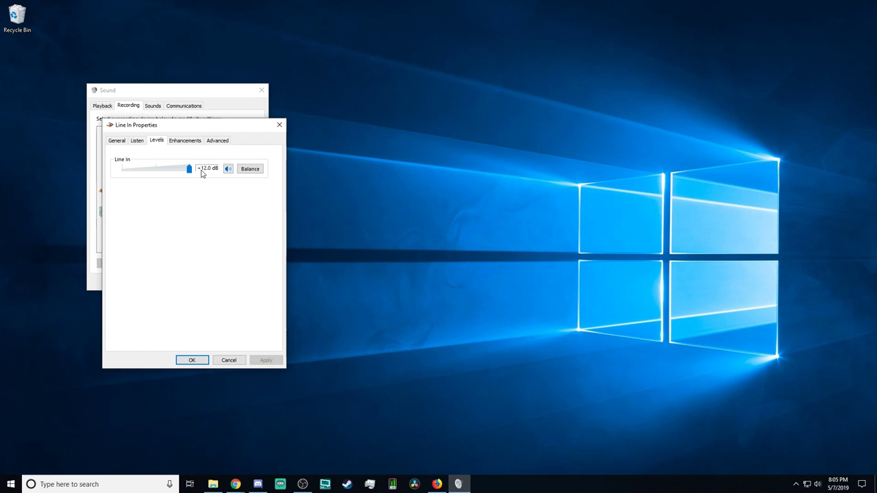
{"action": "left_click_drag", "start_coordinate": [189, 169], "coordinate": [162, 174]}
{"action": "left_click", "coordinate": [196, 362]}
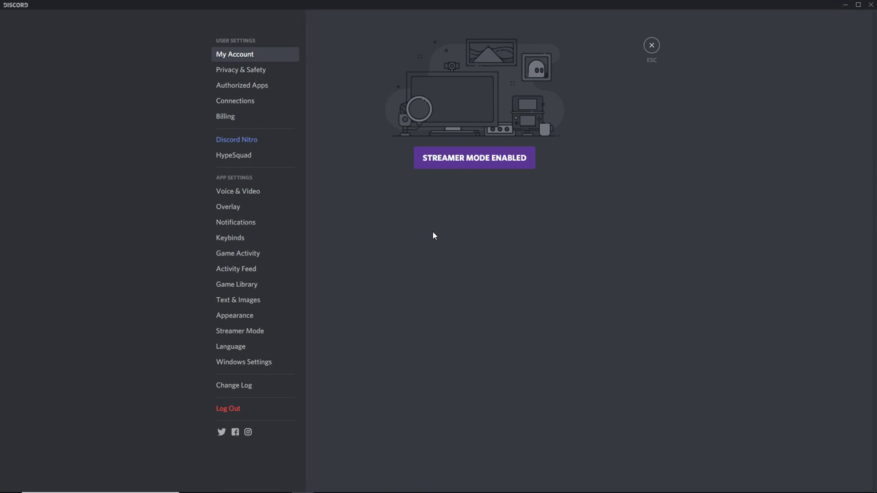
- In Discord Voice & Video, choose Microphone (Realtek) input and Realtek Digital Output(Optical) output, then test the mic
{"action": "left_click", "coordinate": [289, 196]}
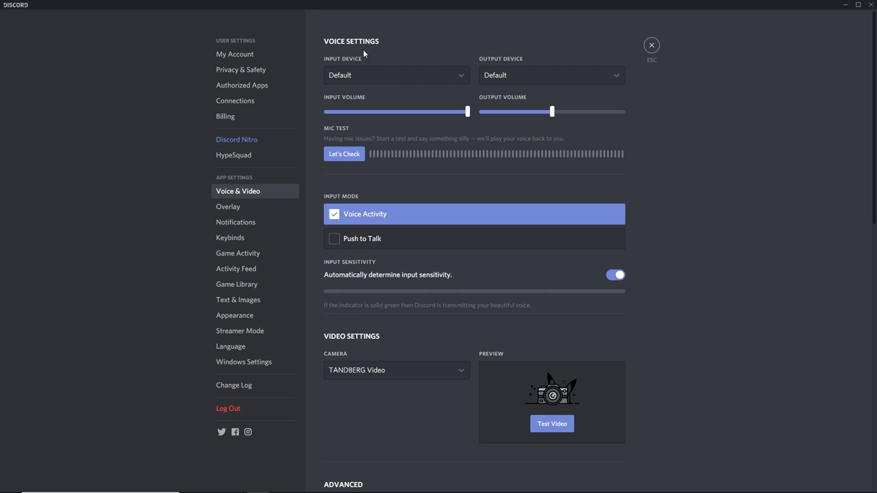
{"action": "left_click", "coordinate": [361, 69]}
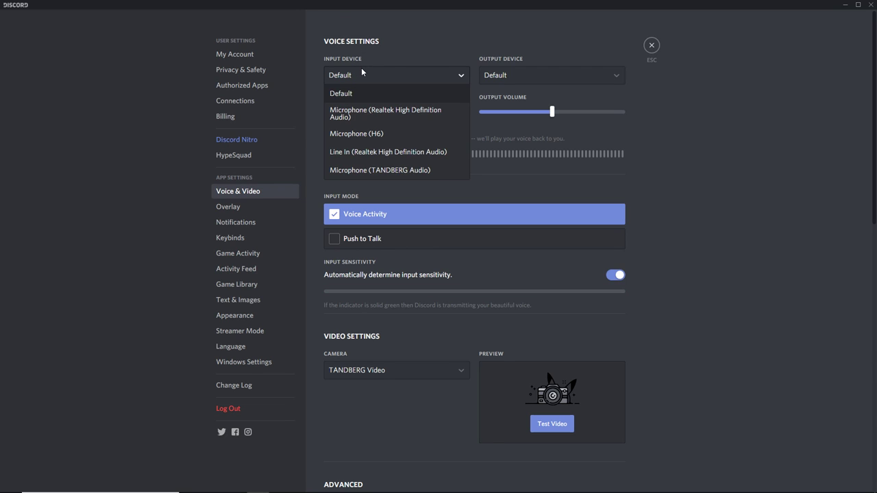
{"action": "left_click", "coordinate": [363, 116]}
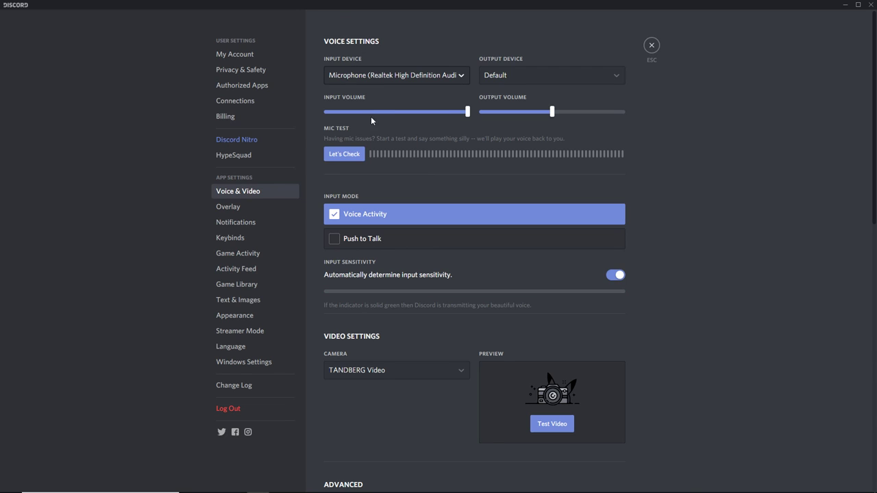
{"action": "left_click", "coordinate": [535, 79]}
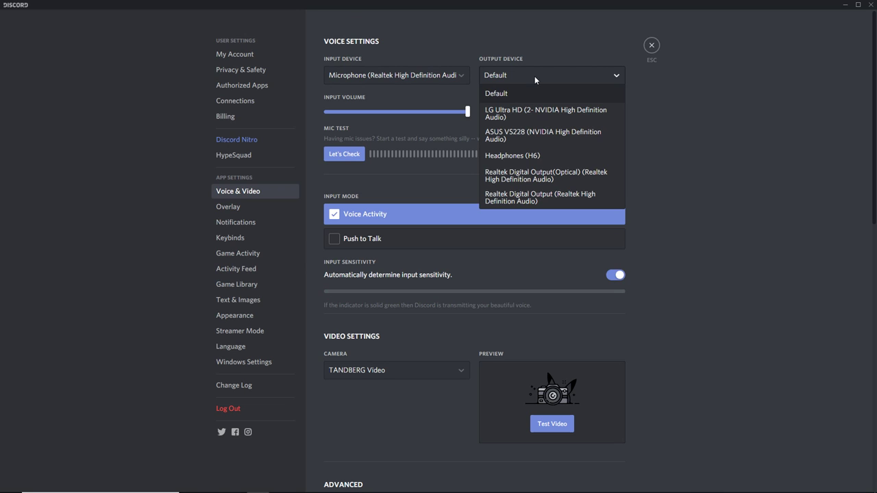
{"action": "left_click", "coordinate": [522, 180]}
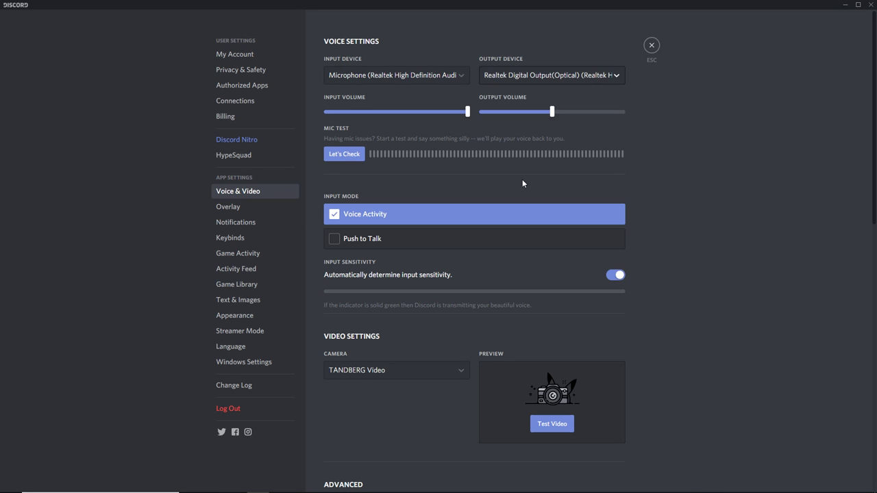
{"action": "left_click", "coordinate": [346, 155]}
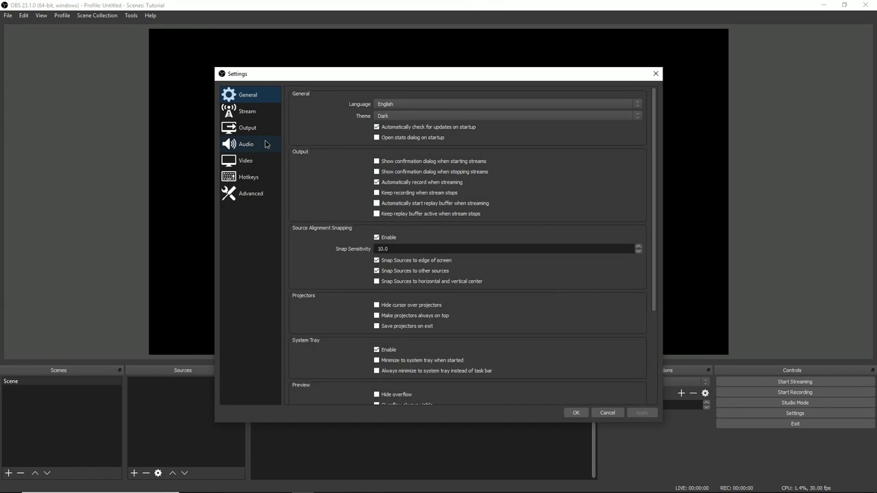
{"action": "left_click", "coordinate": [266, 144]}
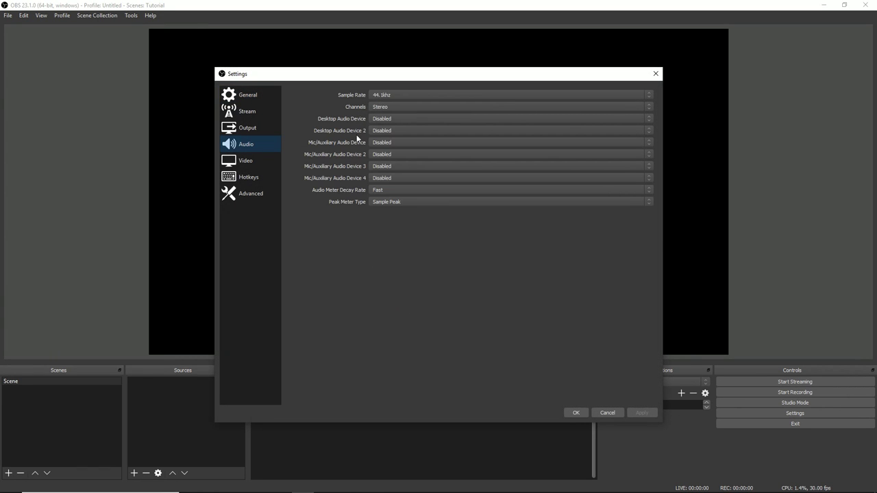
{"action": "left_click", "coordinate": [384, 120]}
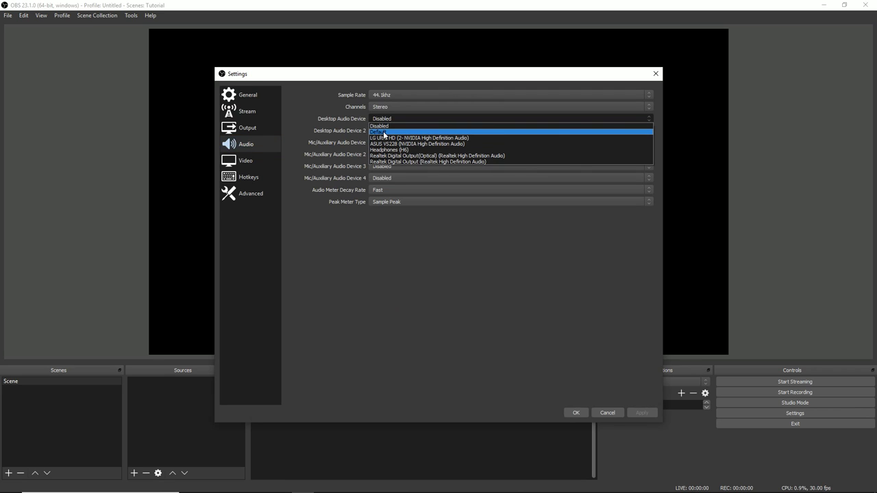
{"action": "left_click", "coordinate": [383, 126]}
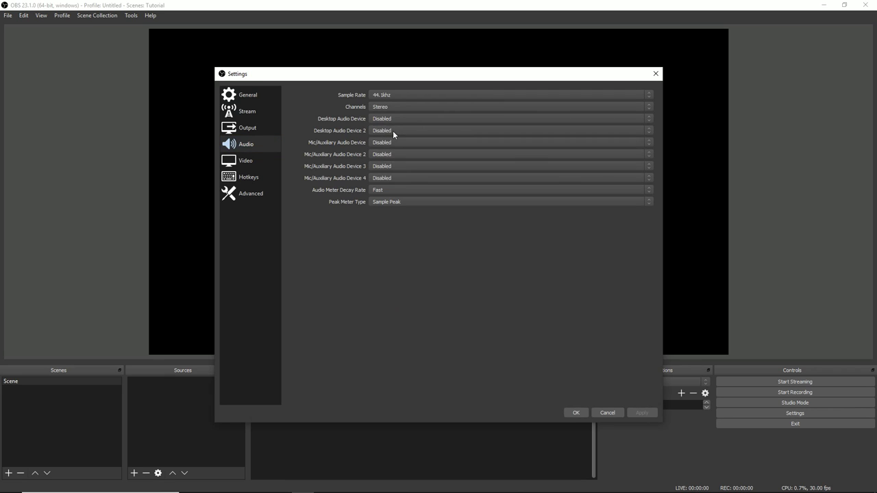
{"action": "left_click", "coordinate": [577, 414]}
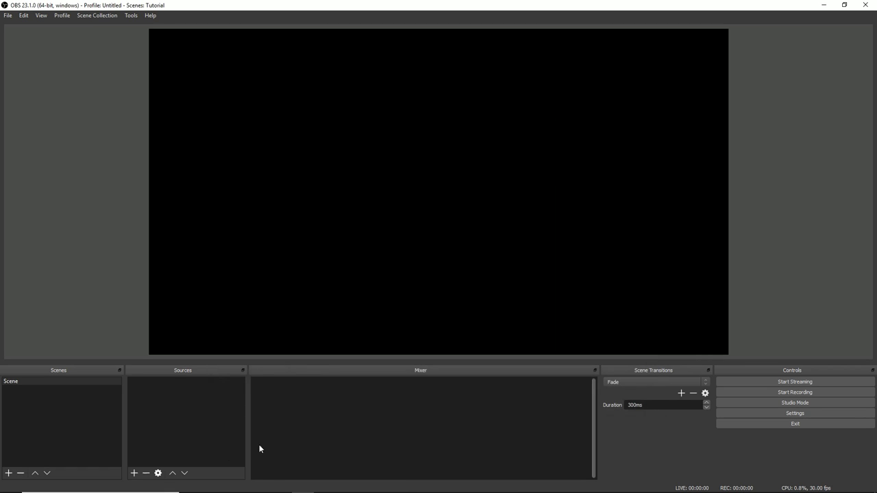
- Add an Audio Input Capture source named Mixer using Line In (Realtek High Definition Audio)
{"action": "left_click", "coordinate": [134, 473]}
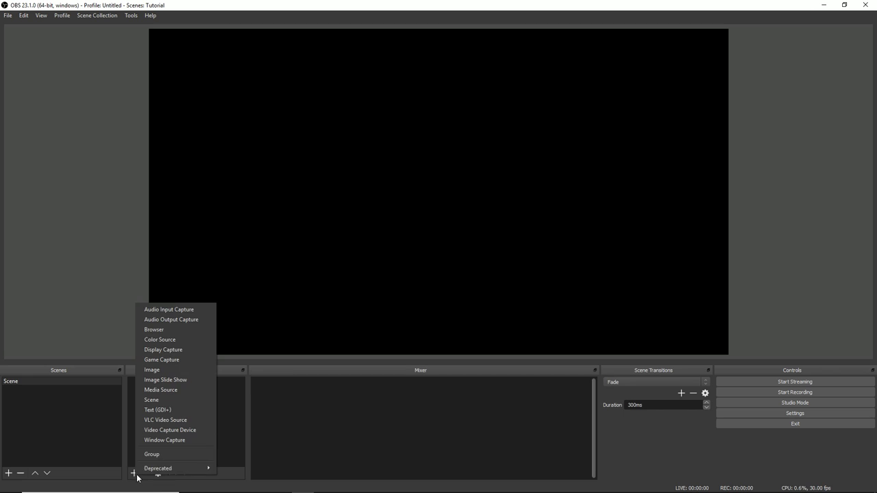
{"action": "left_click", "coordinate": [164, 311]}
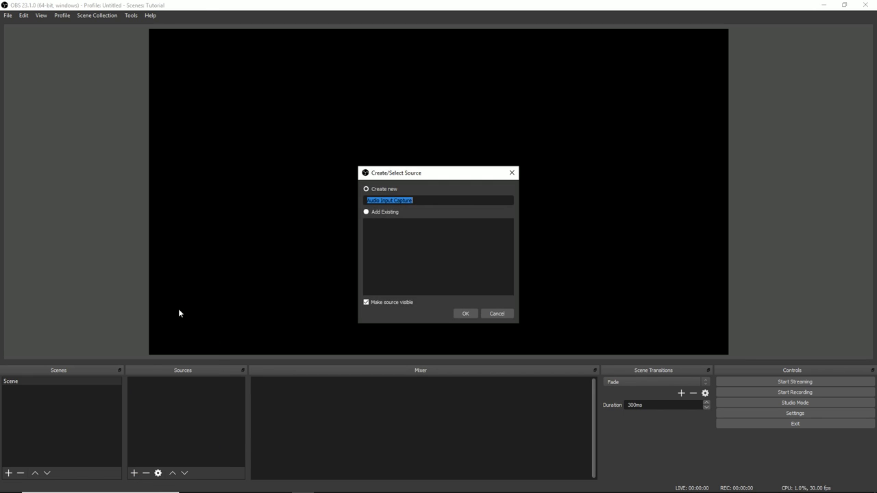
{"action": "type", "text": "Mixer"}
{"action": "key", "text": "Return"}
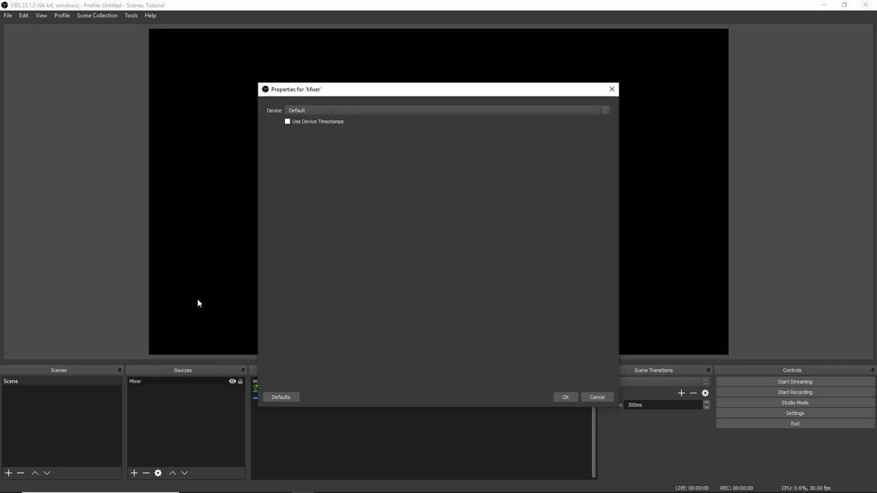
{"action": "left_click", "coordinate": [289, 112]}
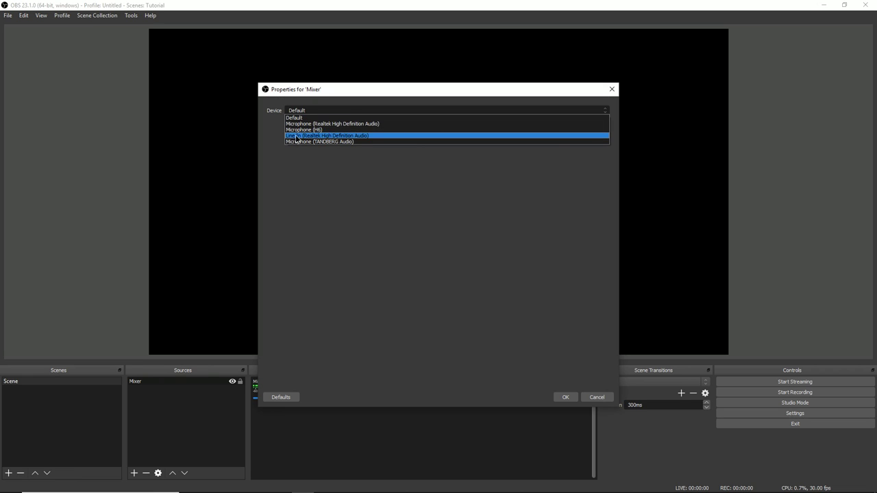
{"action": "left_click", "coordinate": [297, 135]}
{"action": "left_click", "coordinate": [566, 397]}
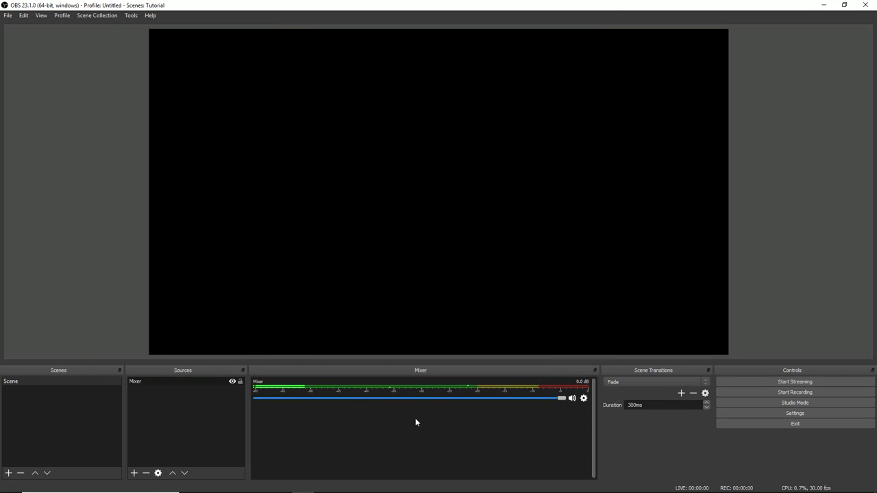